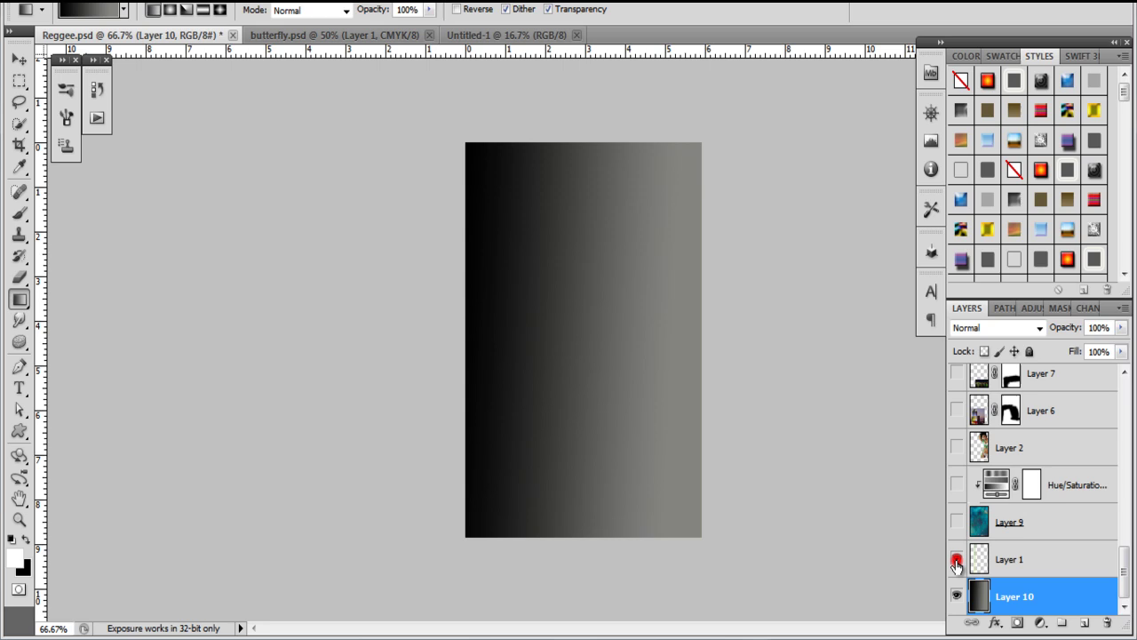
Make Layer 1's green-to-yellow reference bar visible again and select Layer 1
click(957, 560)
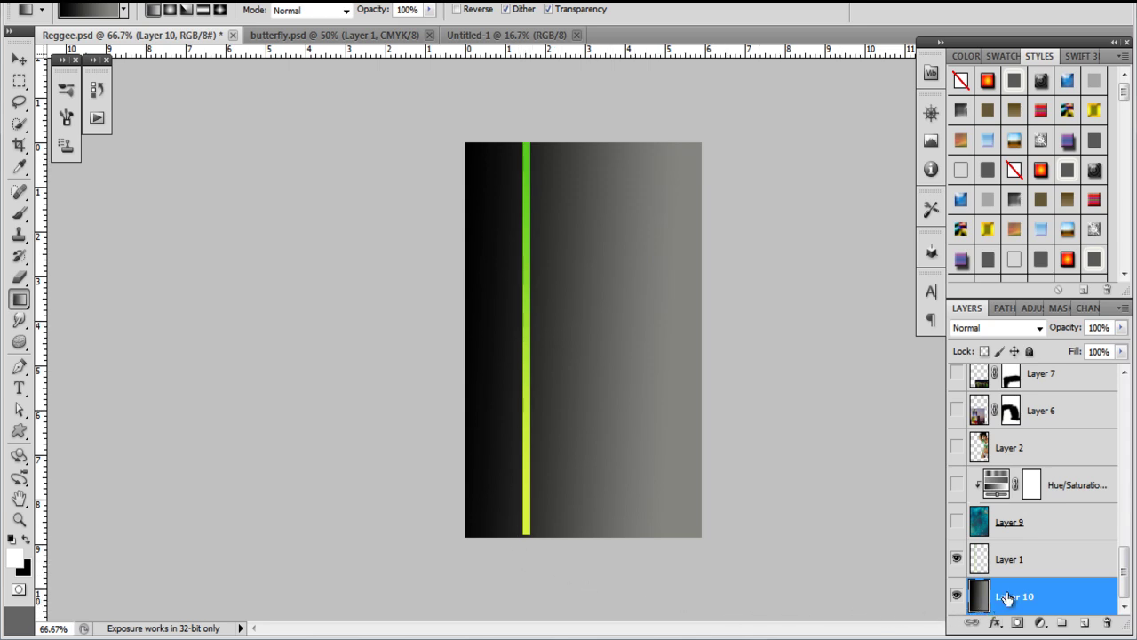
click(1045, 559)
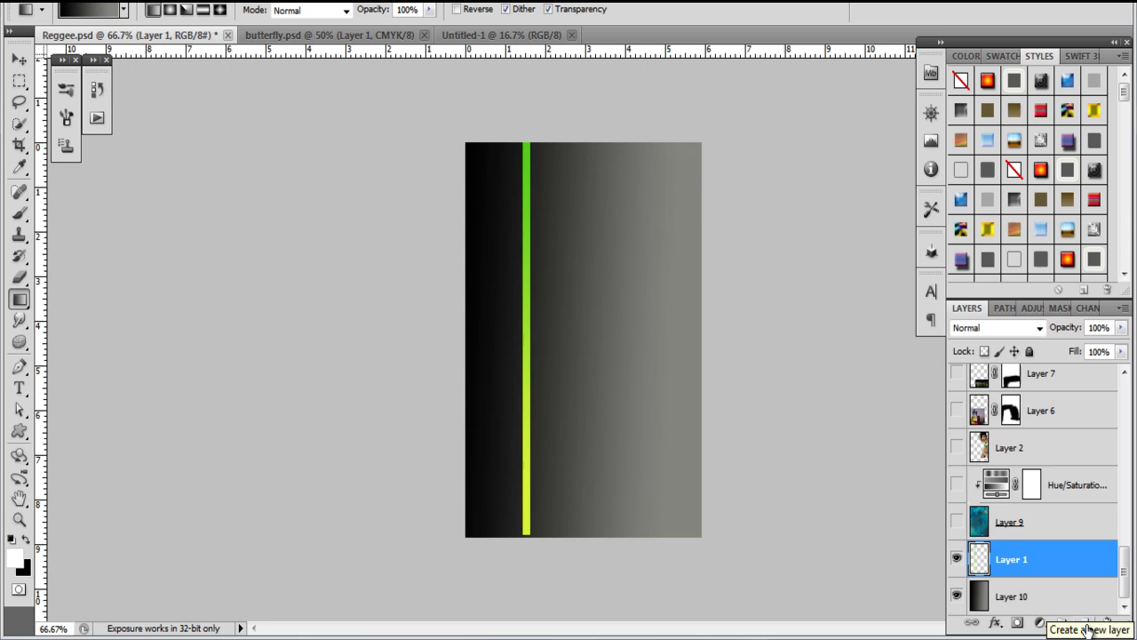
Add an empty Layer 11 above Layer 1 and switch to the Rectangular Marquee Tool
click(1085, 623)
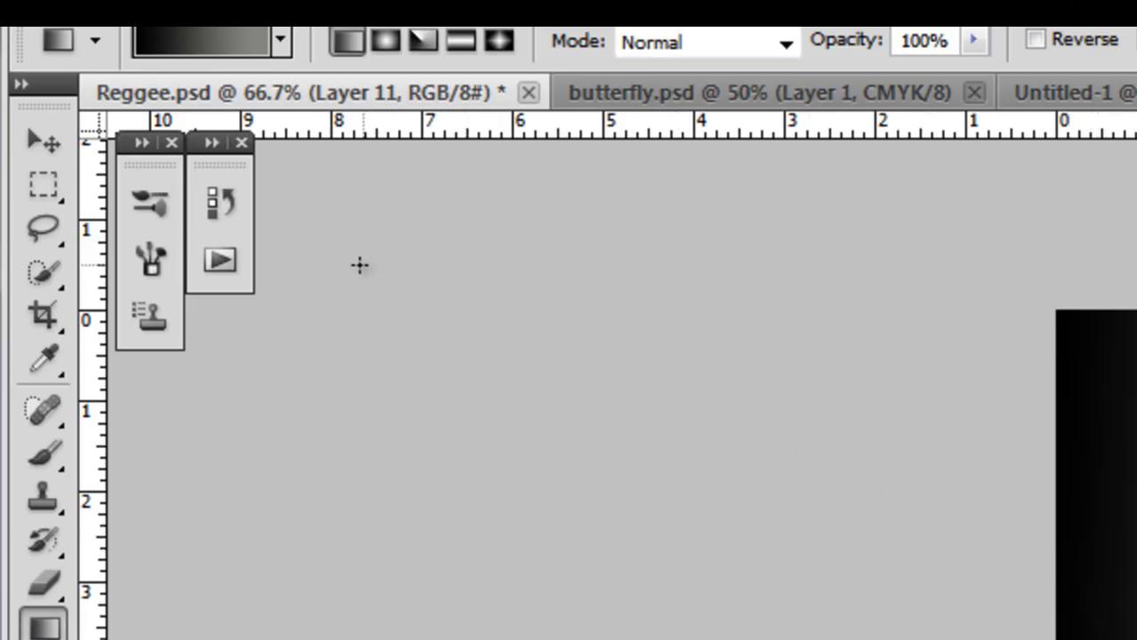
click(50, 185)
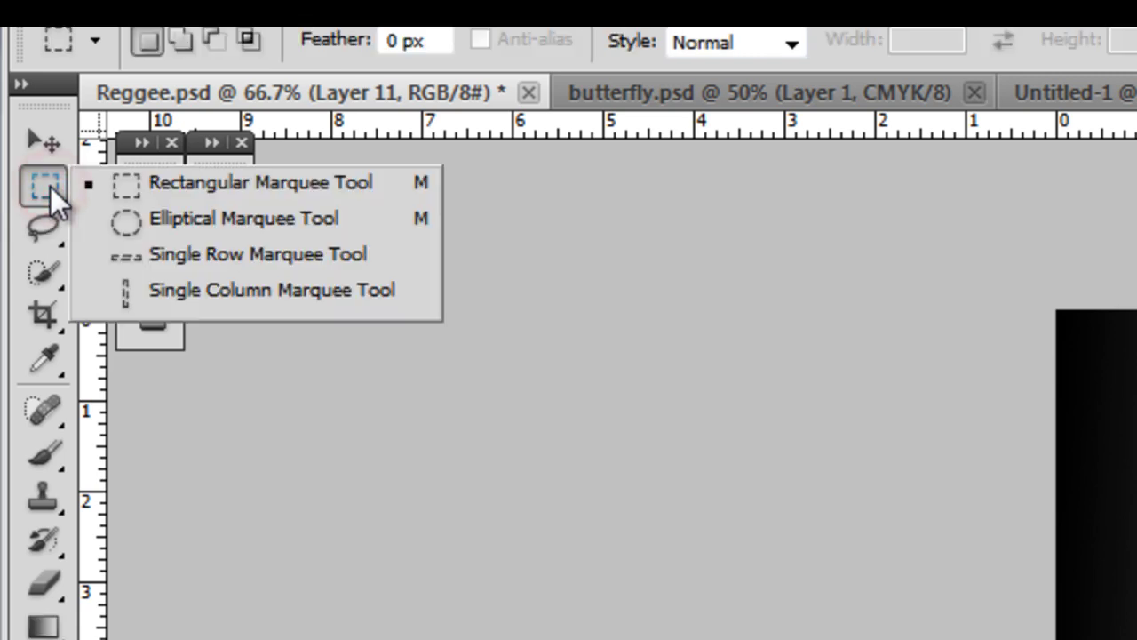
click(180, 188)
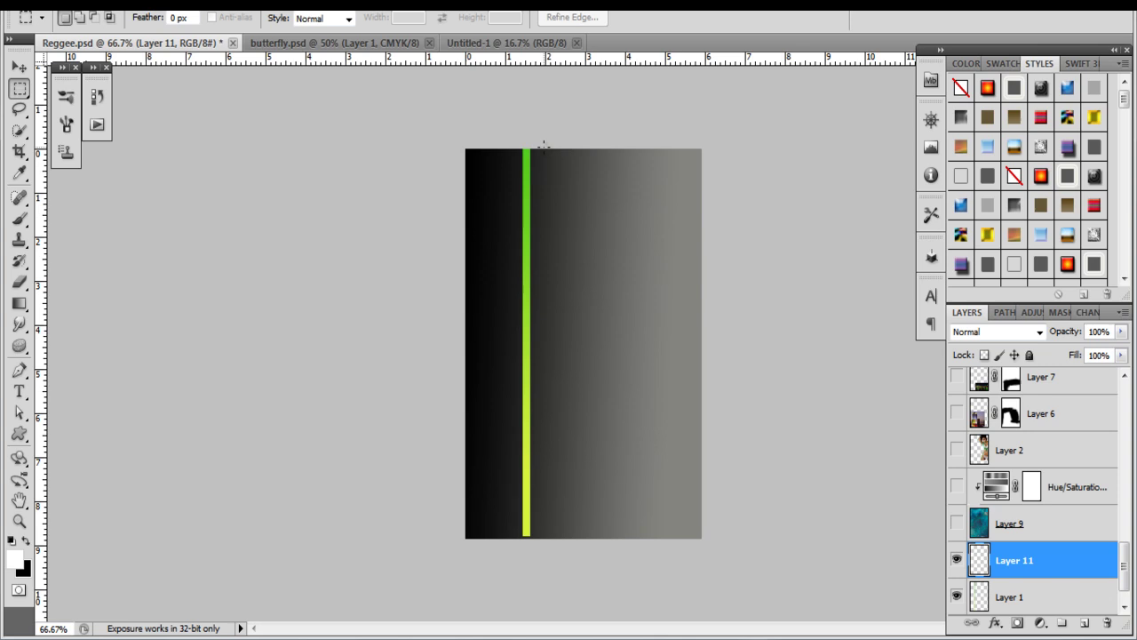
Marquee a narrow full-height strip on Layer 11 snug against the green bar's right edge
click(539, 148)
drag(574, 459, 558, 540)
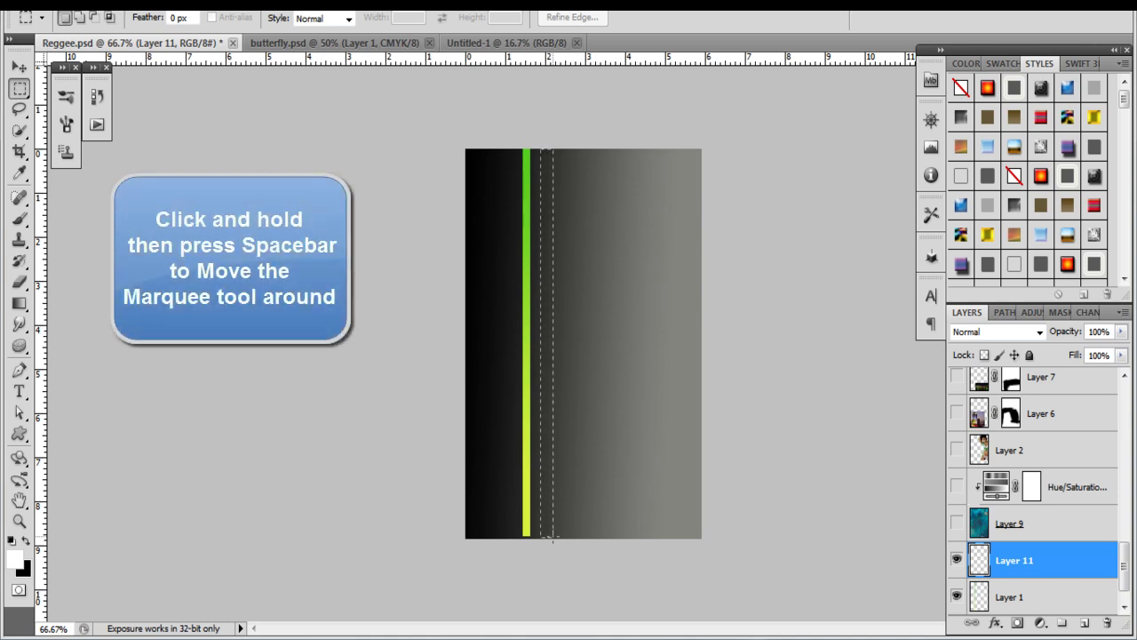
drag(548, 482, 527, 506)
drag(561, 424, 534, 538)
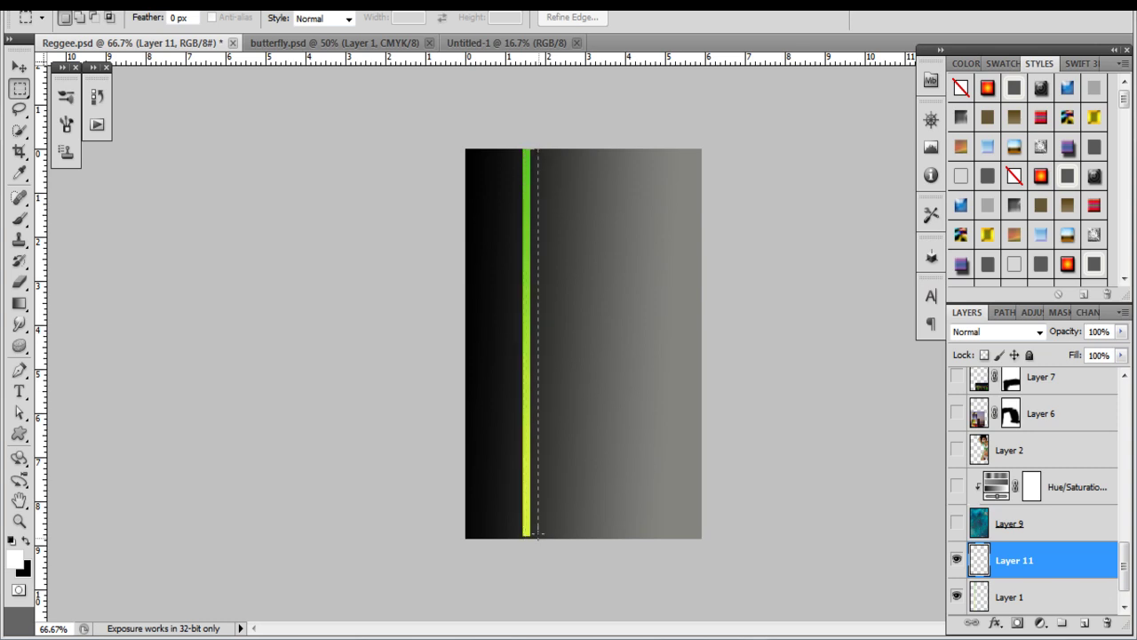
drag(536, 533, 535, 535)
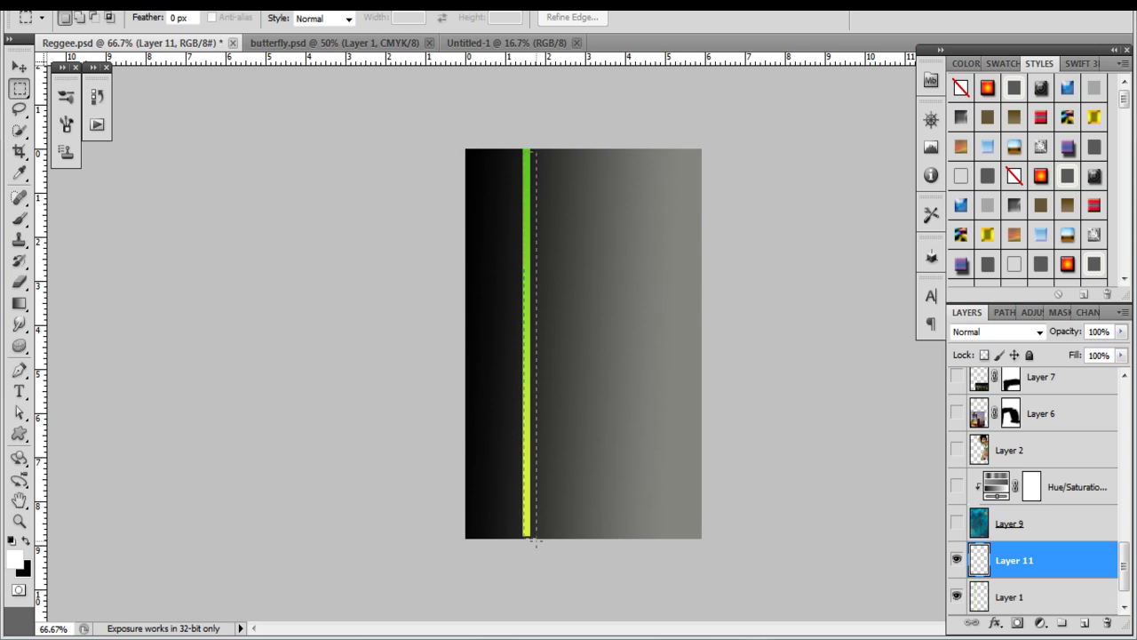
drag(532, 542, 574, 542)
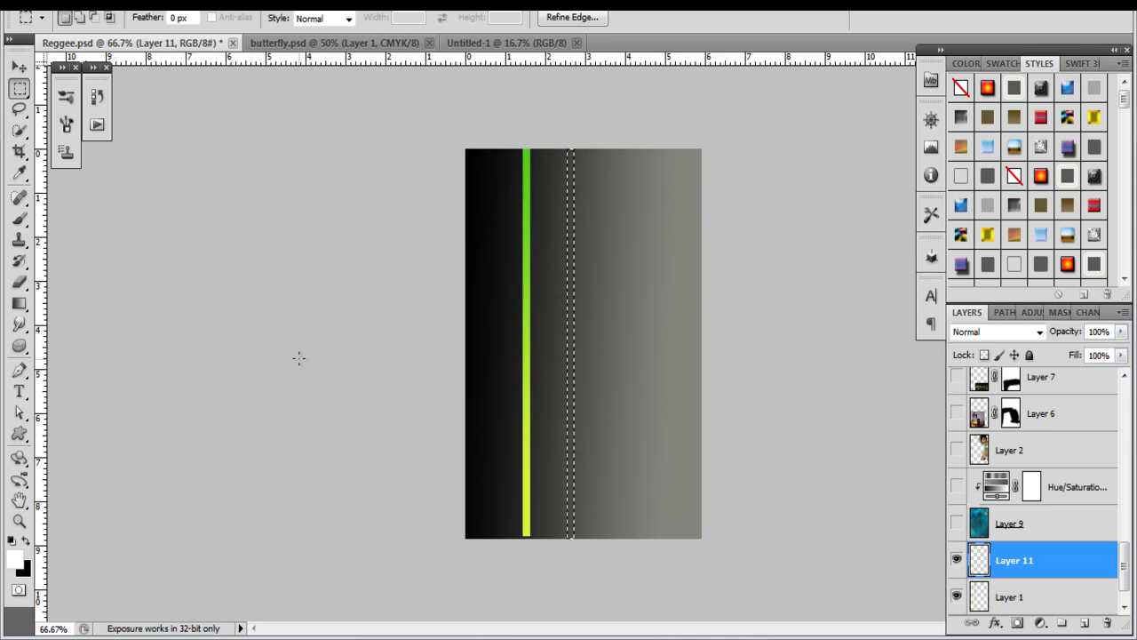
With the Gradient Tool, set the gradient's left stop to the bar's sampled green 59cd0c
click(19, 303)
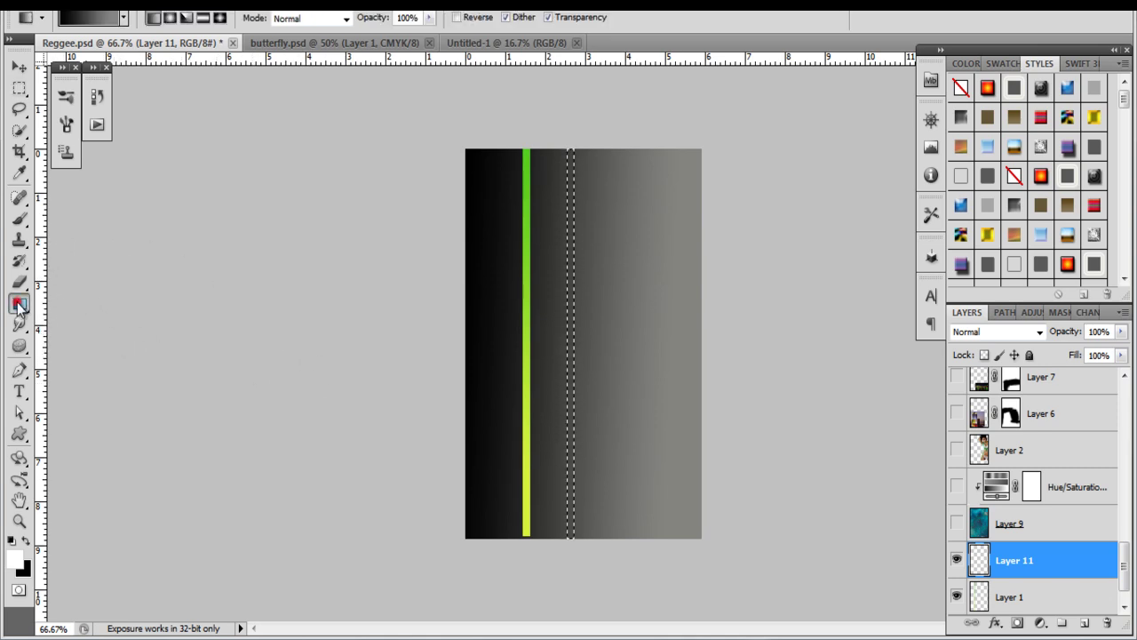
click(89, 27)
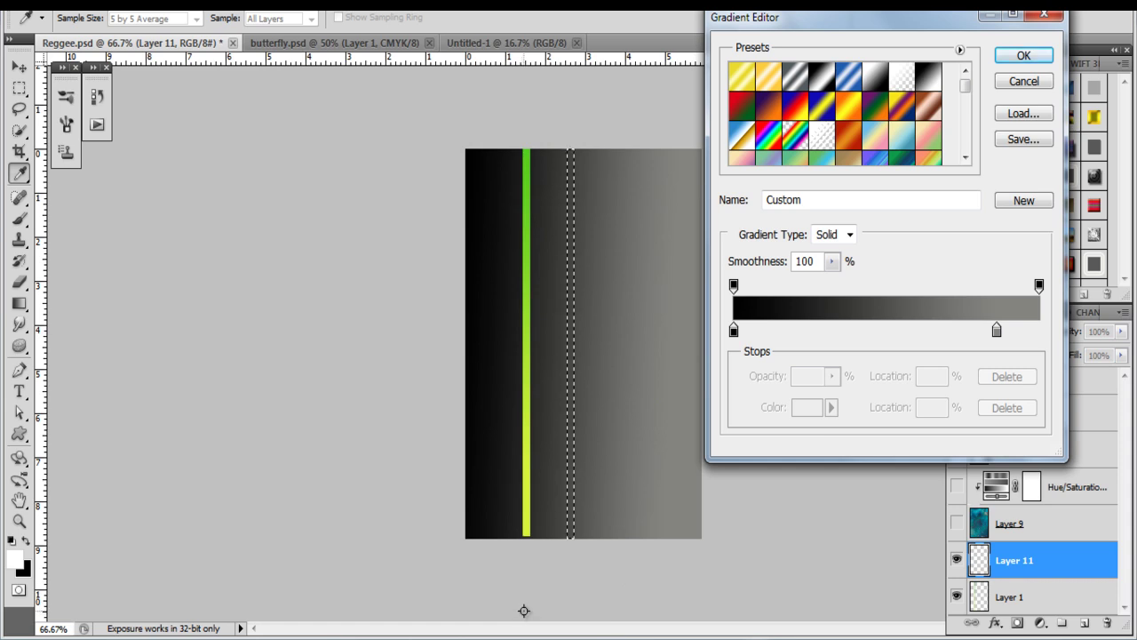
double_click(734, 332)
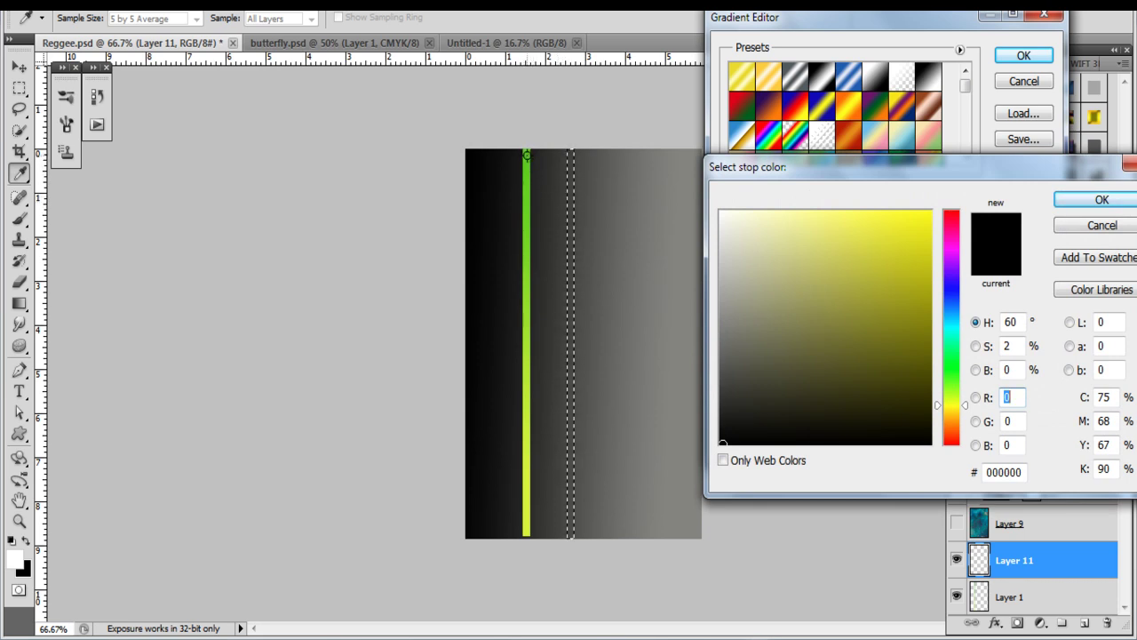
click(527, 156)
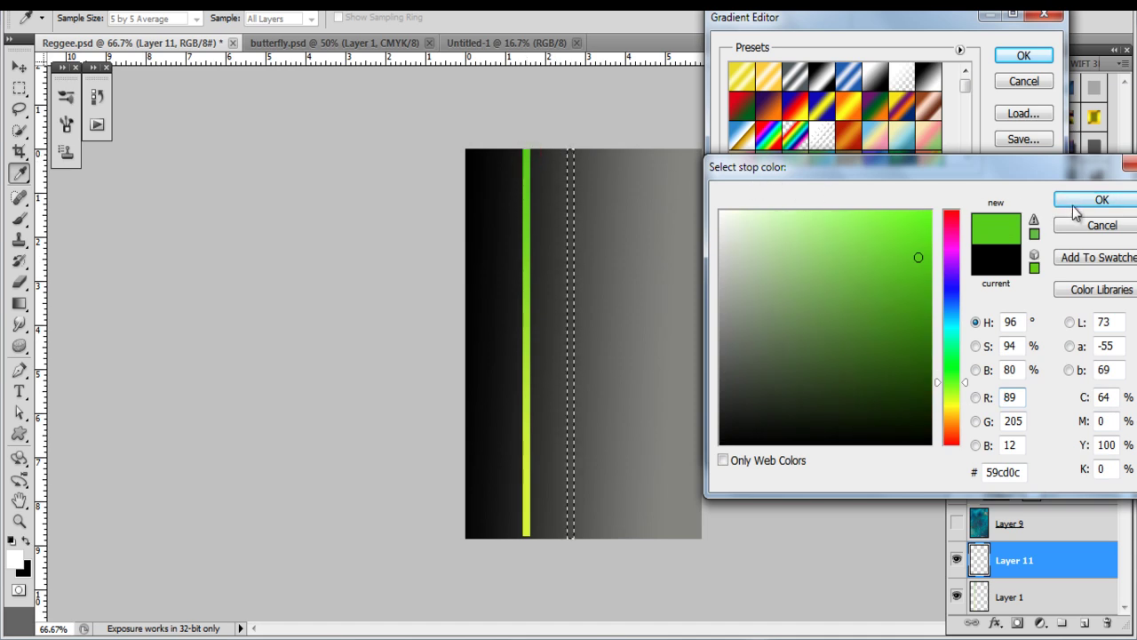
click(1100, 203)
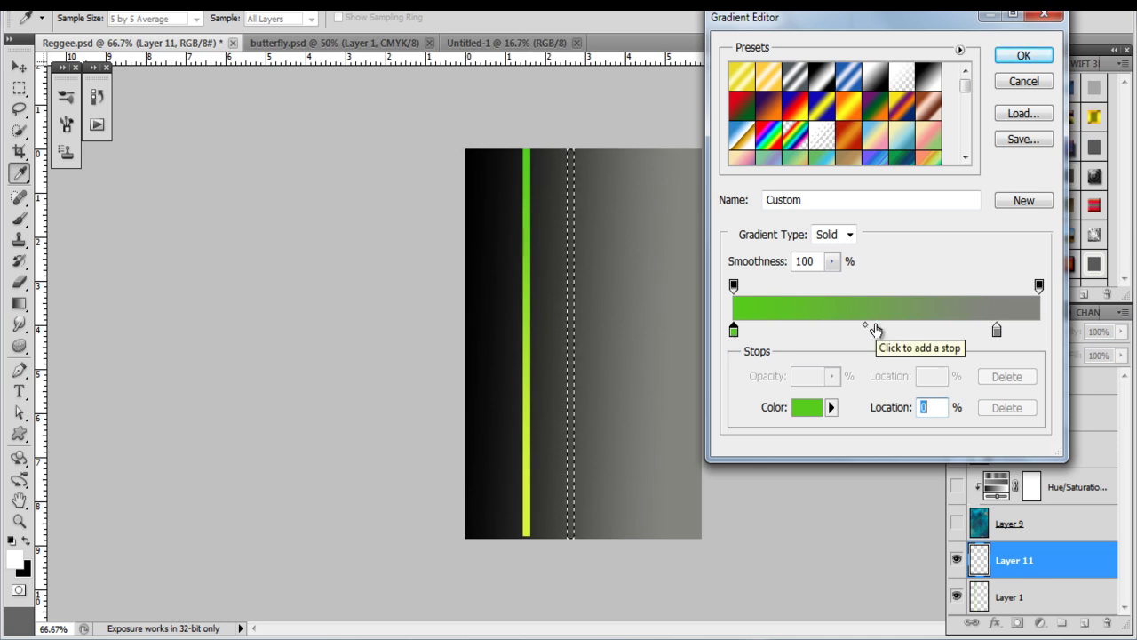
Add a yellow-green middle stop and set the right stop to the bar's bottom colour d8f332
click(875, 330)
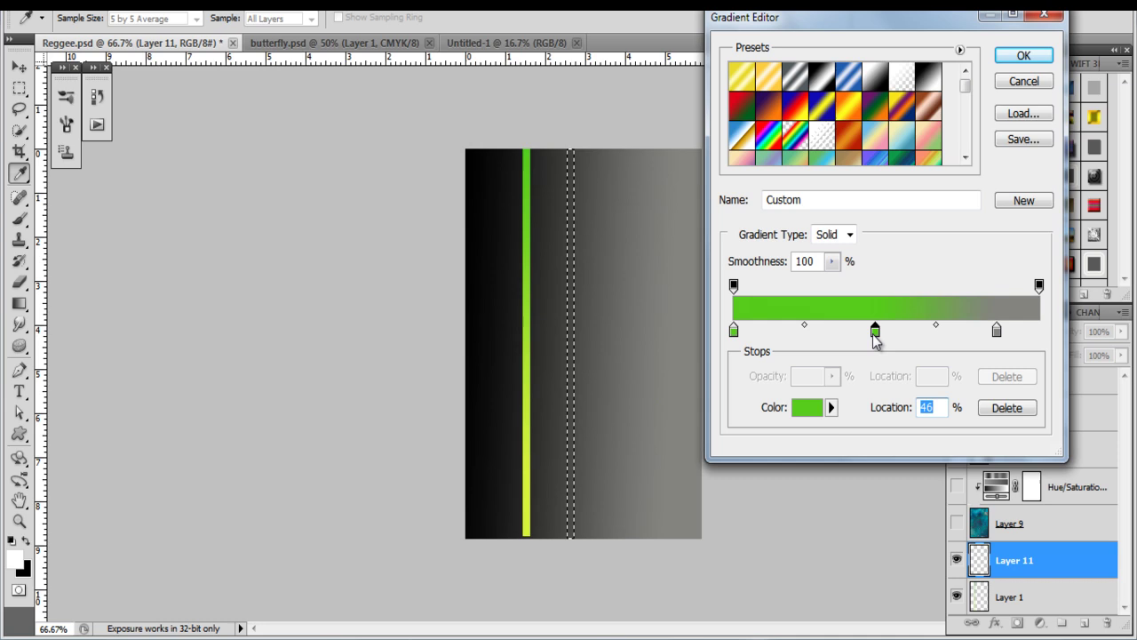
double_click(875, 333)
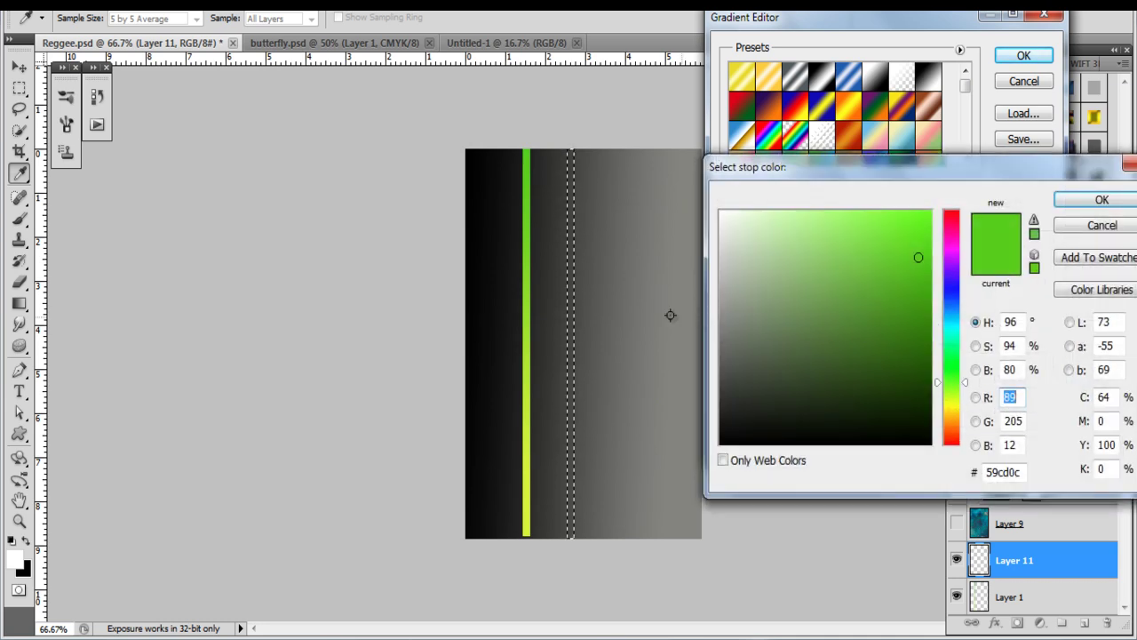
click(526, 339)
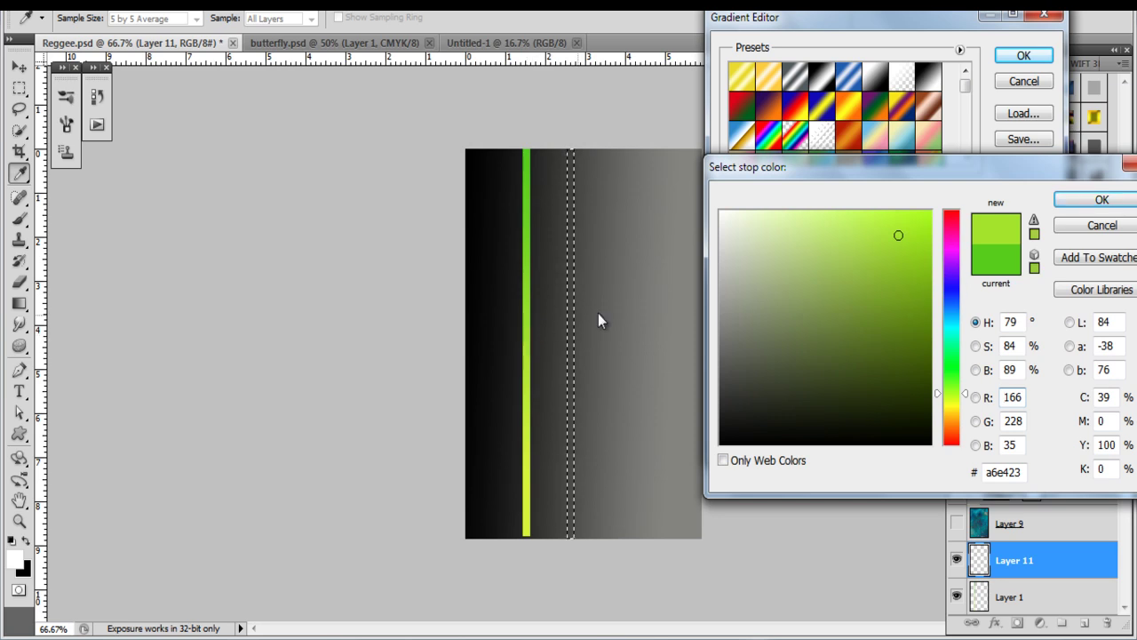
click(1098, 203)
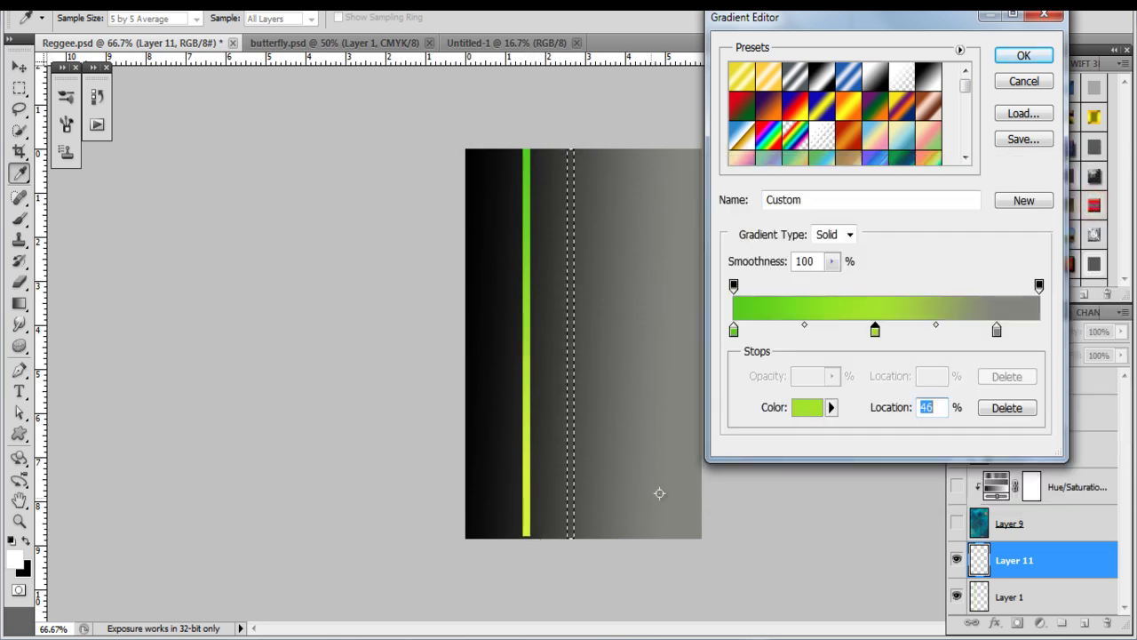
double_click(997, 331)
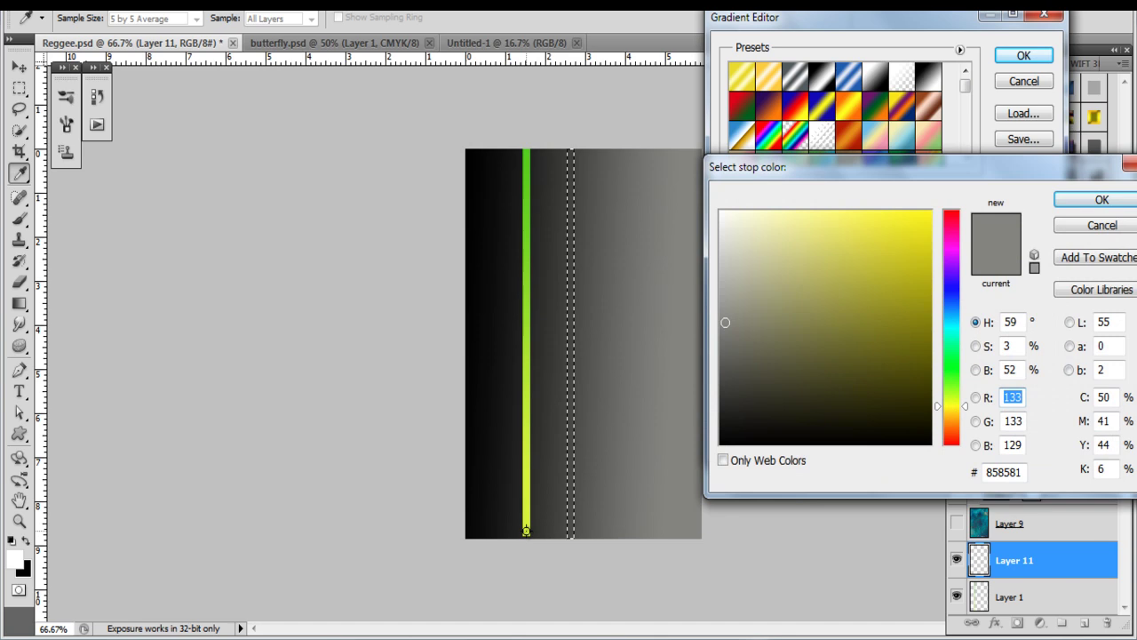
click(526, 531)
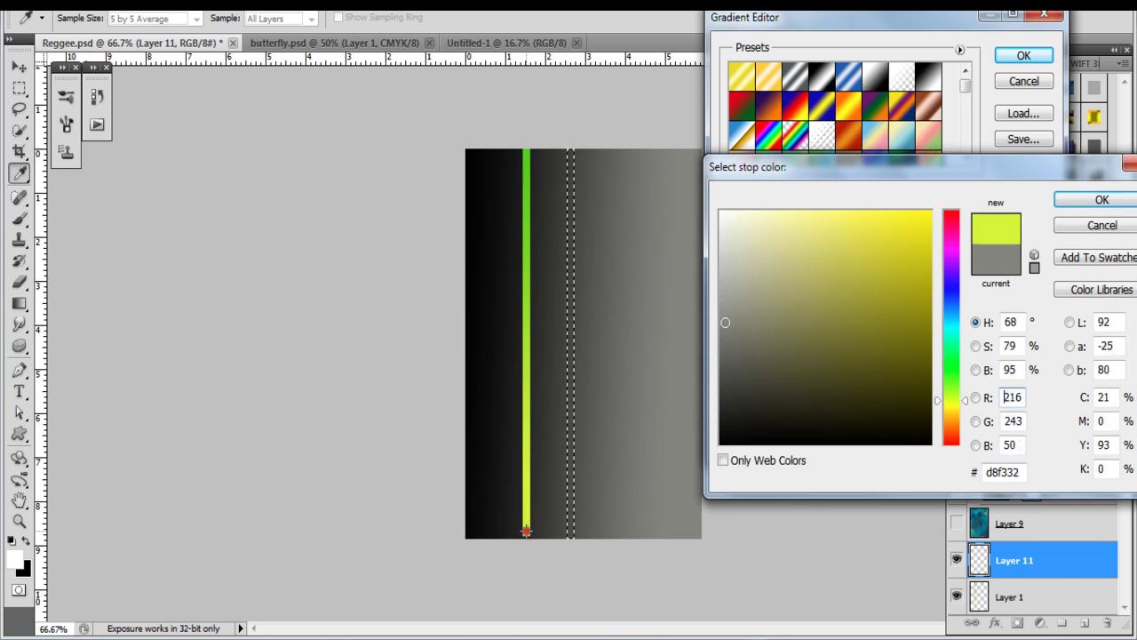
click(1077, 202)
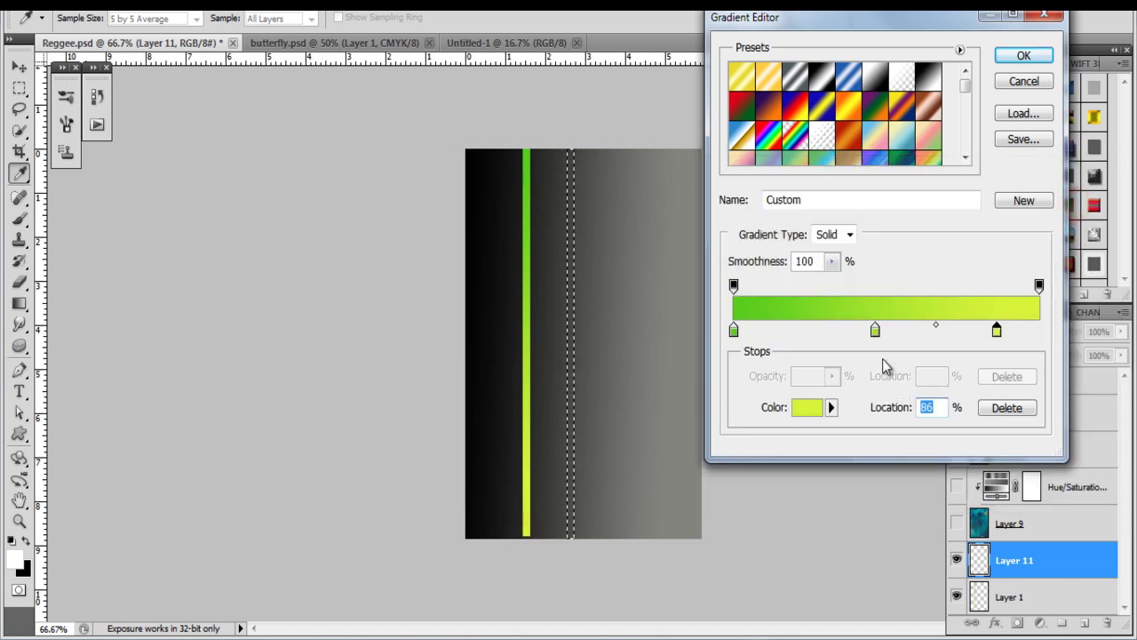
Reposition the gradient's colour stops and midpoints, placing the middle stop around 50%
drag(875, 331, 888, 334)
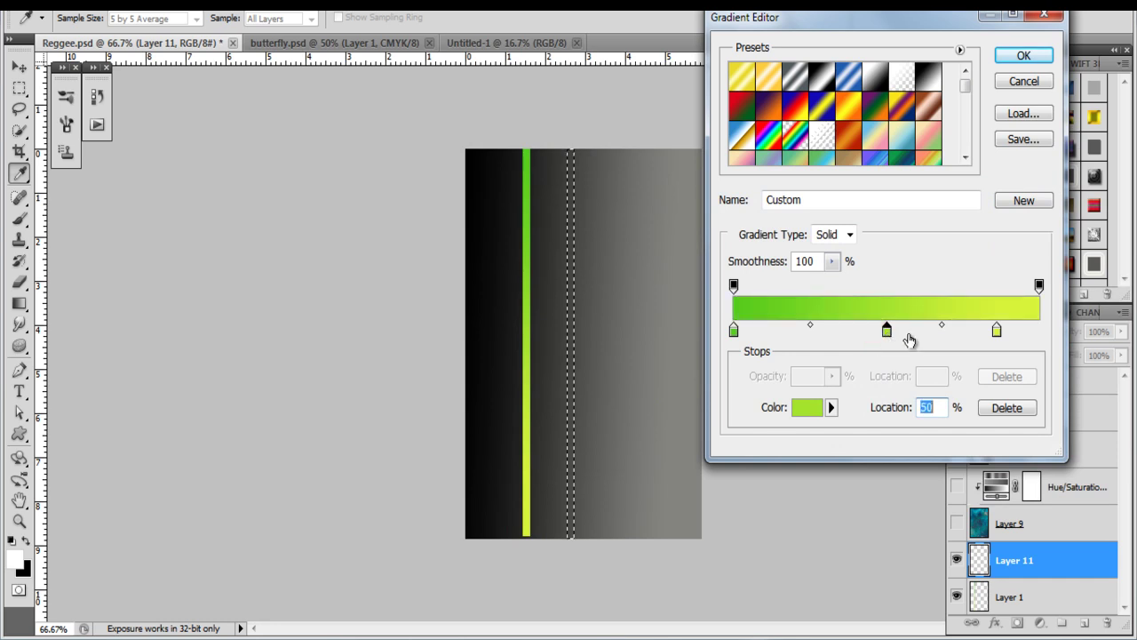
drag(997, 331, 1022, 332)
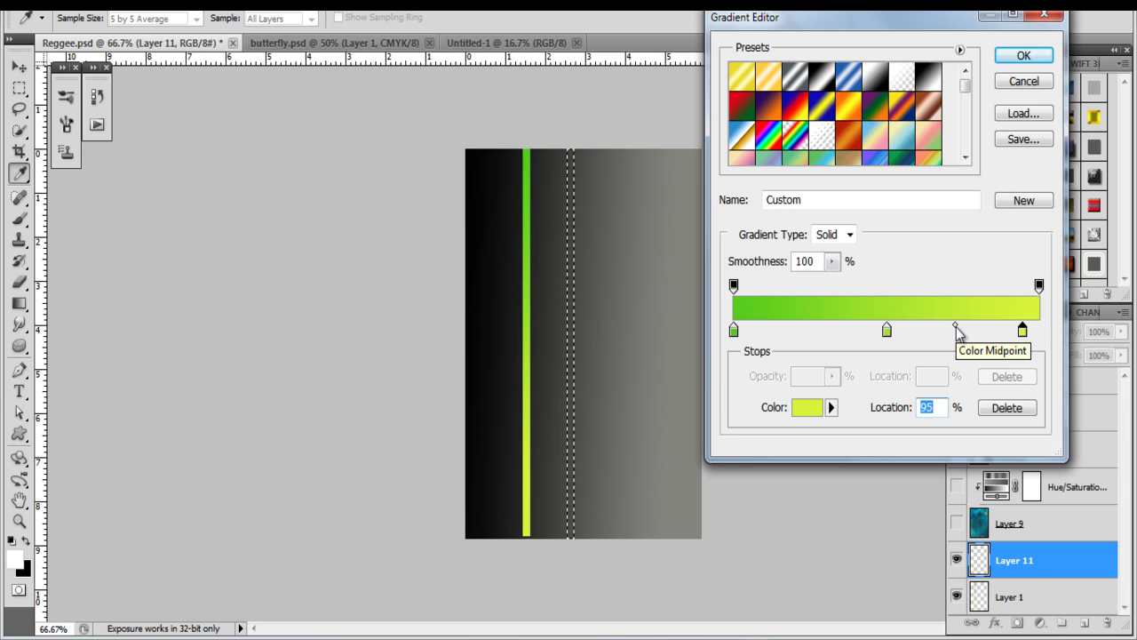
mouse_move(956, 327)
mouse_down()
mouse_move(910, 324)
mouse_move(1002, 330)
mouse_move(912, 328)
mouse_move(957, 326)
mouse_up()
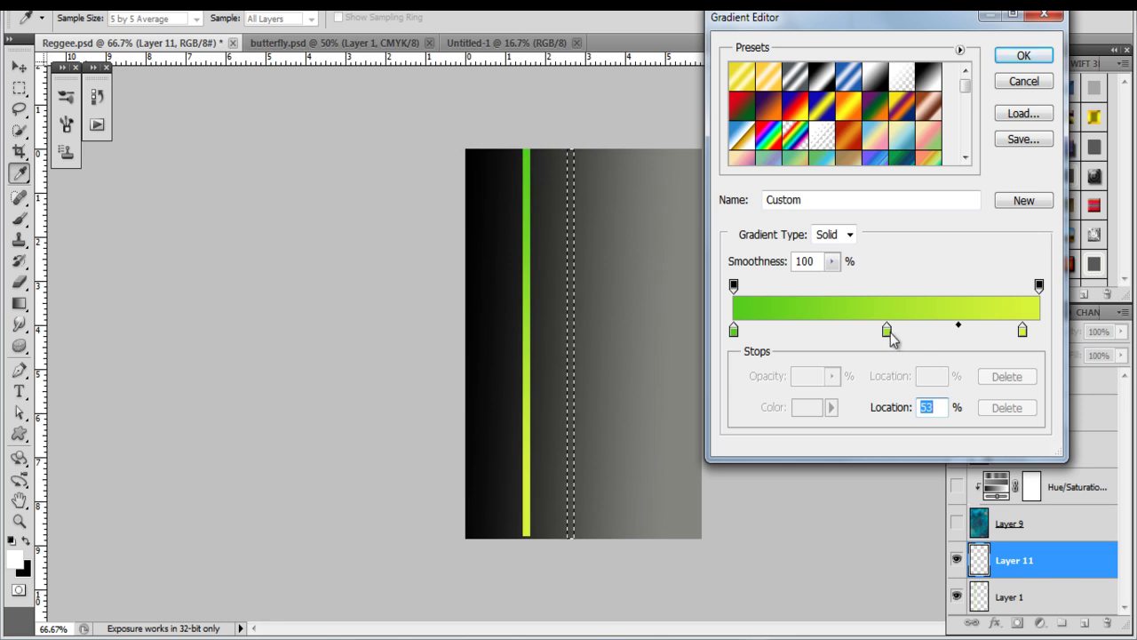
click(886, 332)
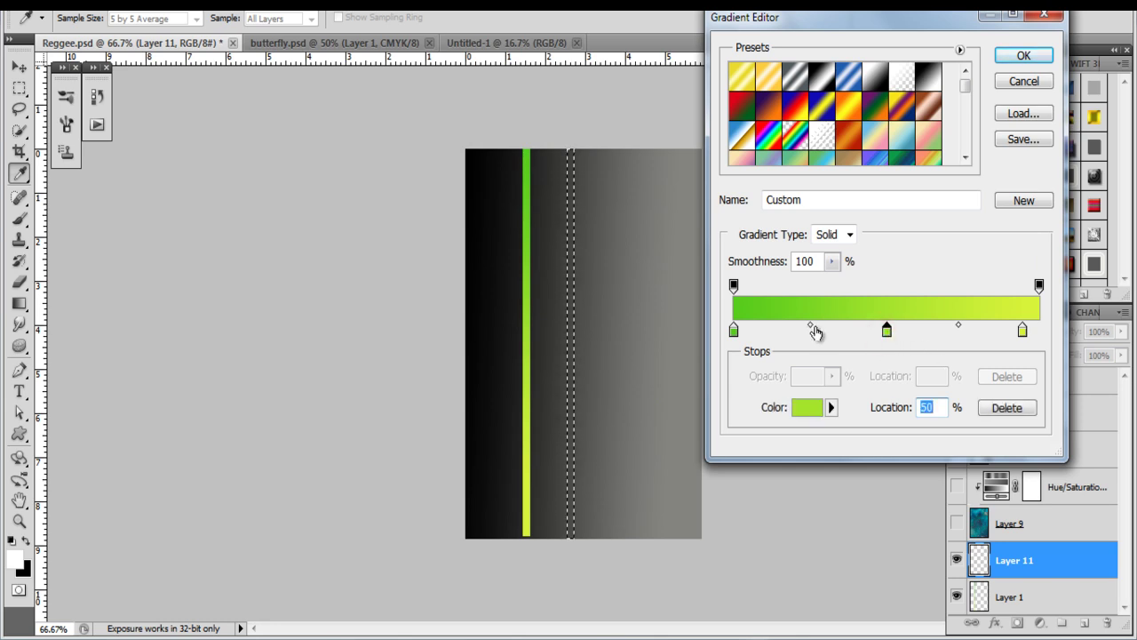
drag(812, 327, 810, 330)
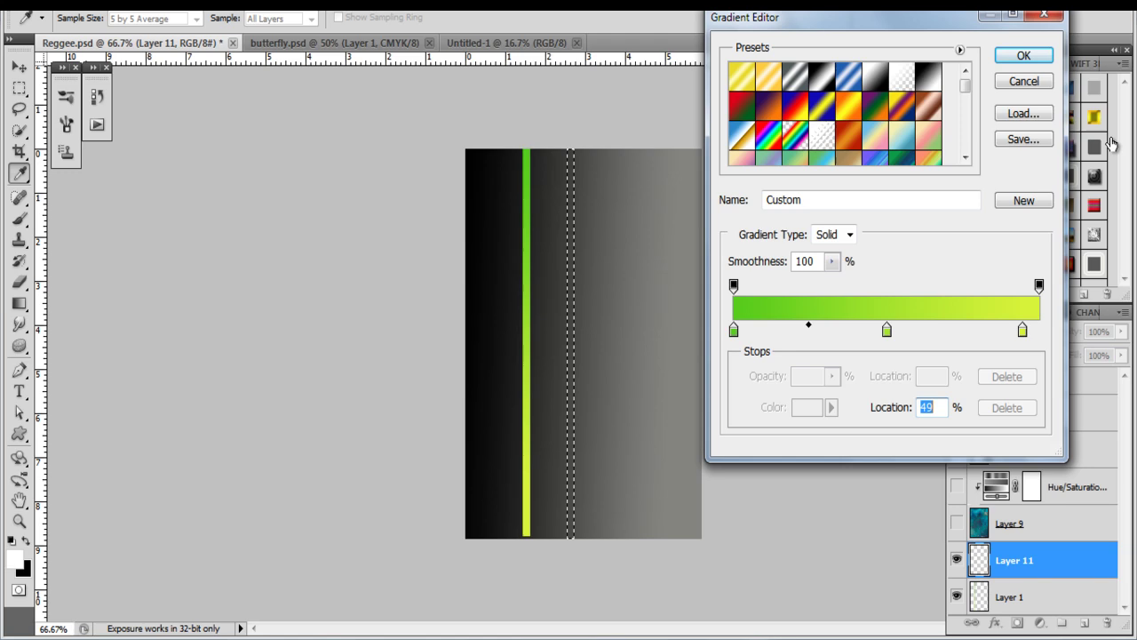
Accept the green-to-yellow gradient, fill the selected strip with it, and deselect
click(1036, 56)
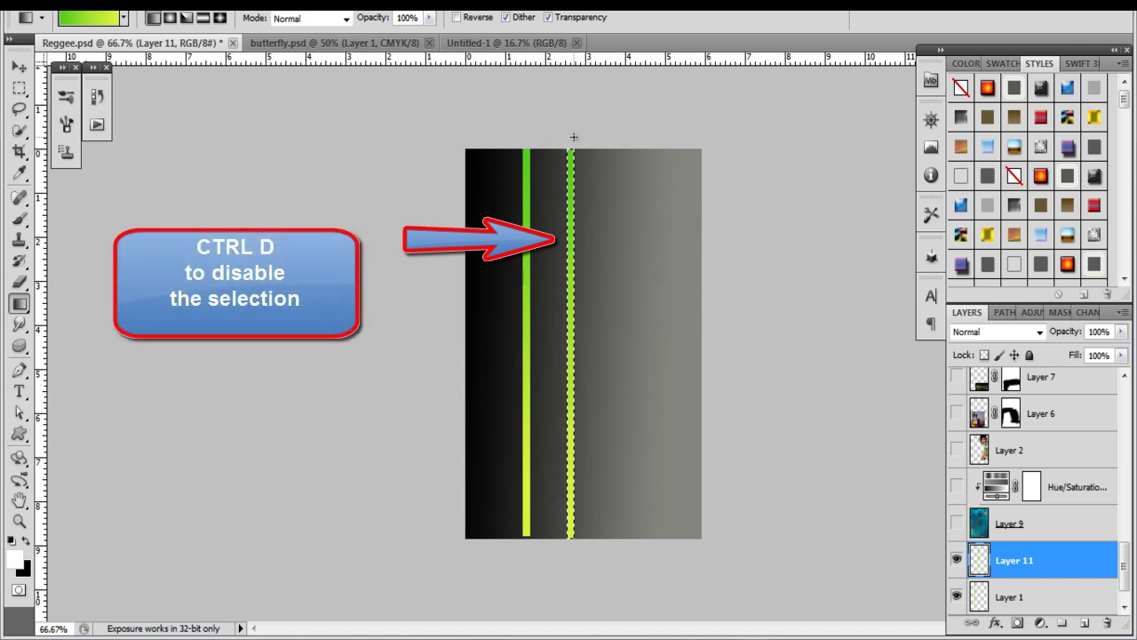
key(ctrl+d)
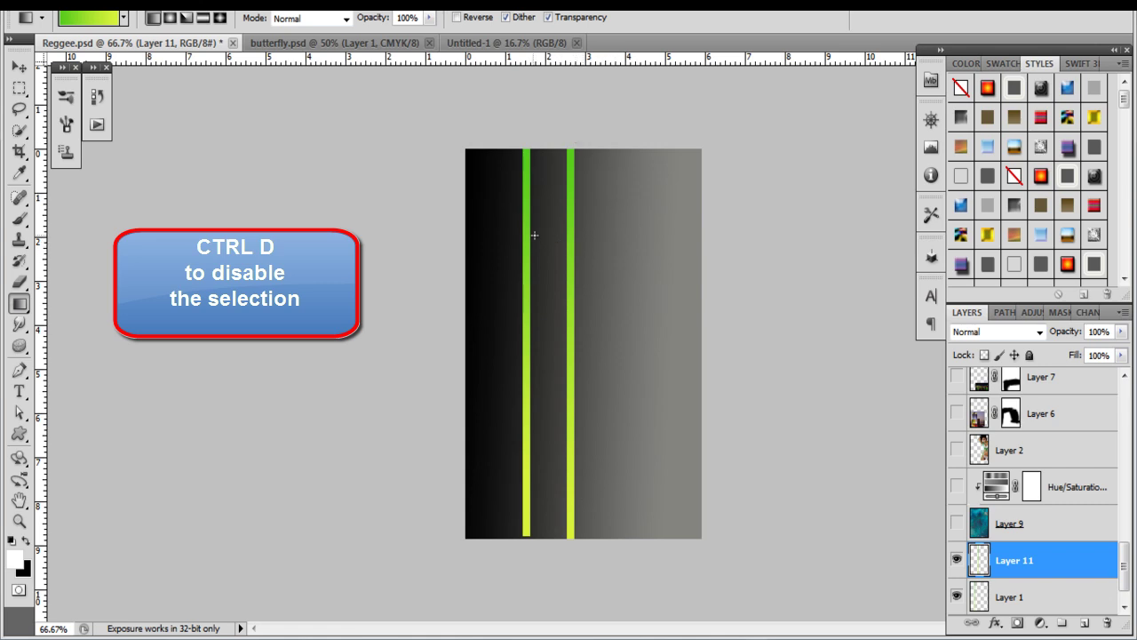
Hide Layer 1 and move Layer 11's new bar left onto the reference bar's position
scroll(1036, 529, down, 1)
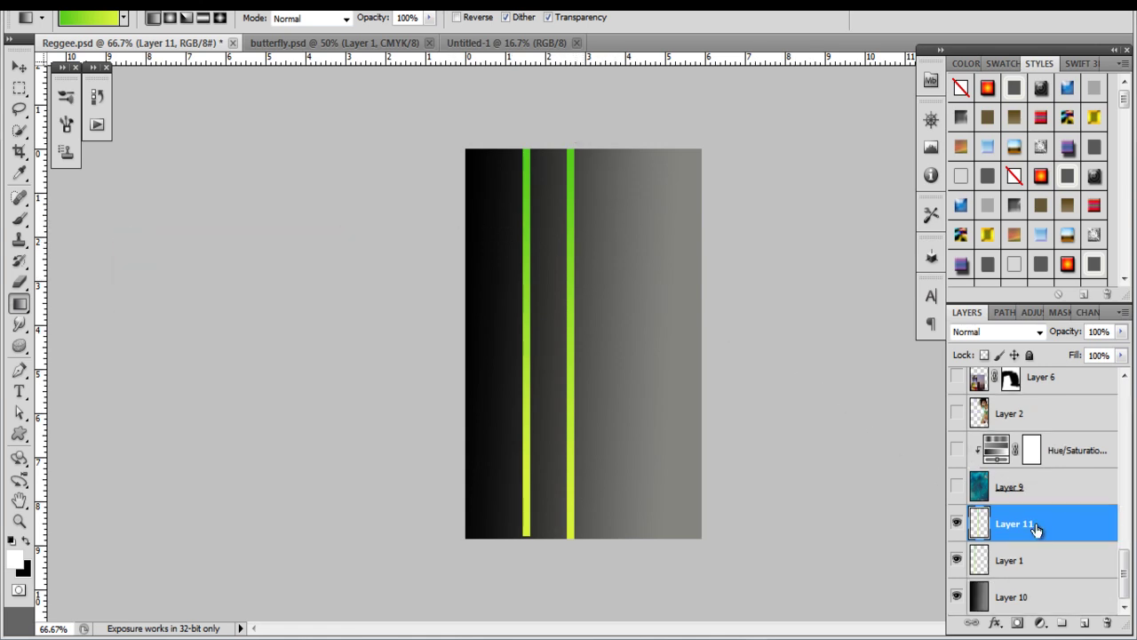
click(957, 561)
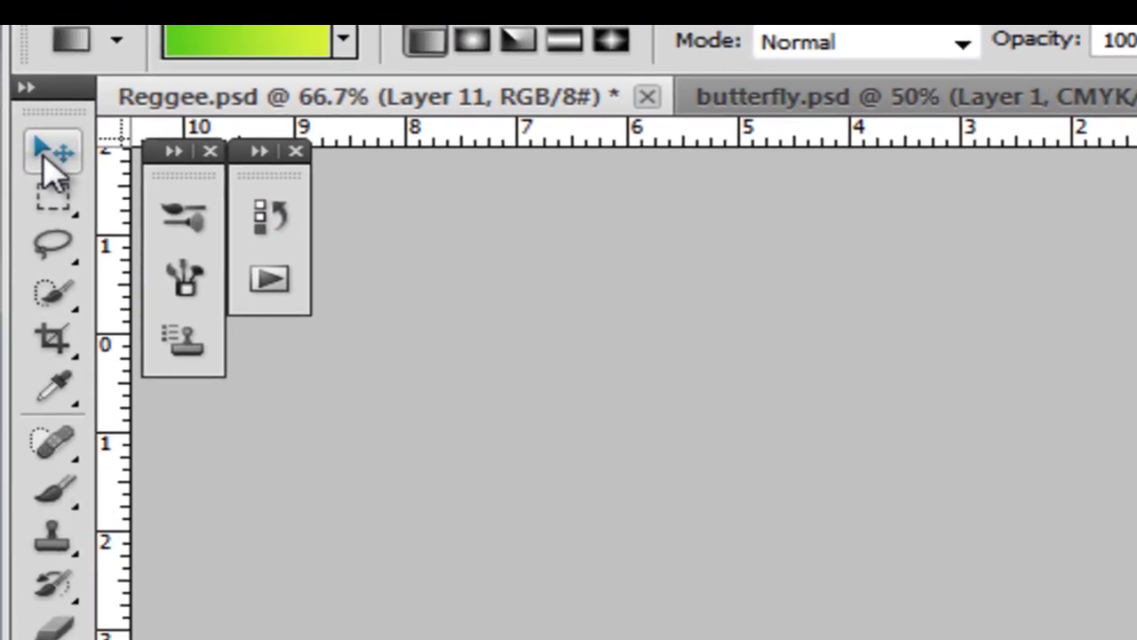
click(49, 156)
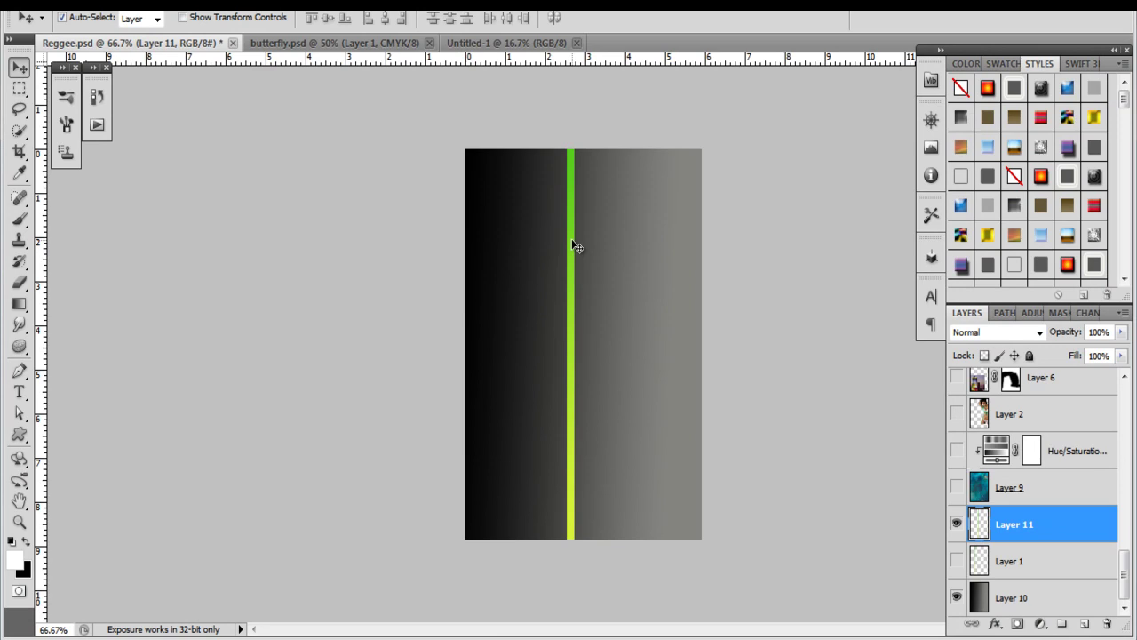
drag(575, 246, 534, 241)
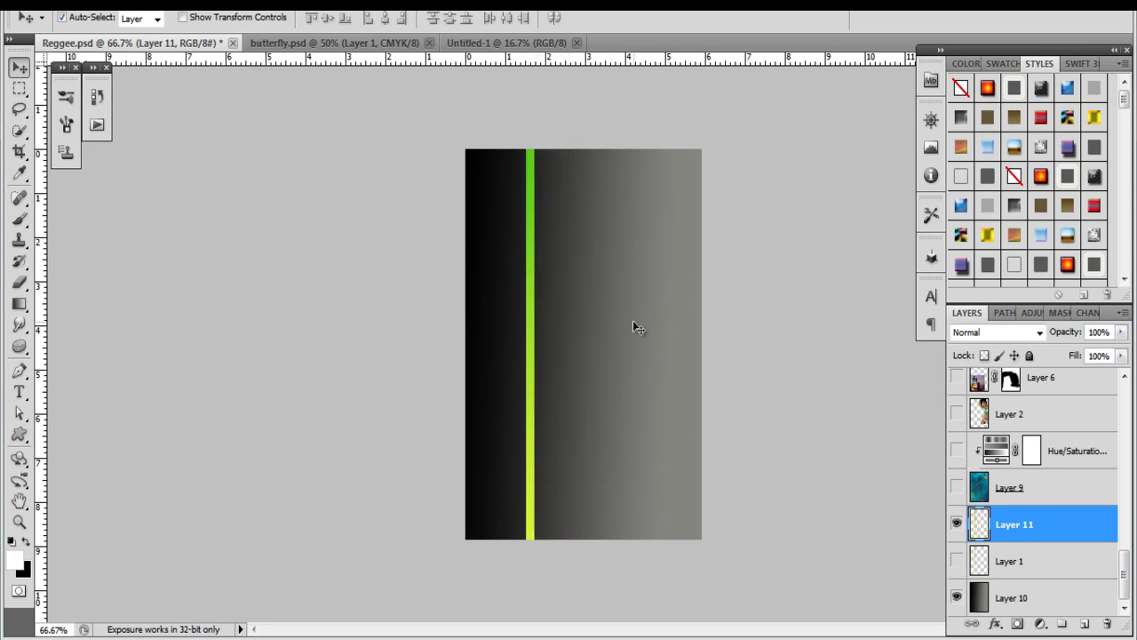
click(957, 561)
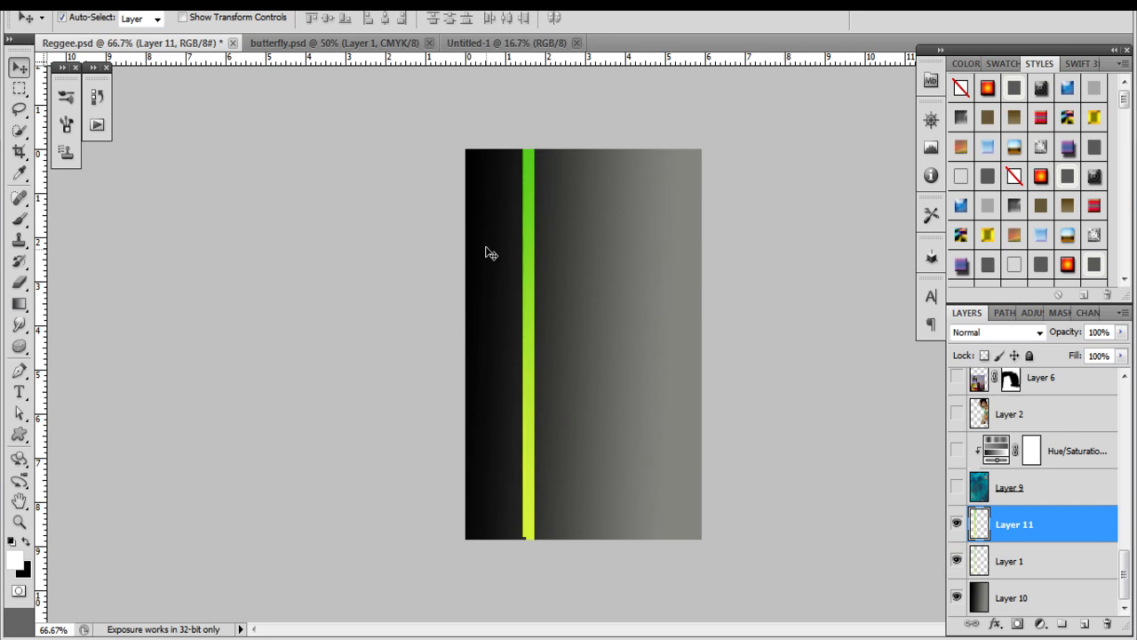
drag(534, 219, 526, 215)
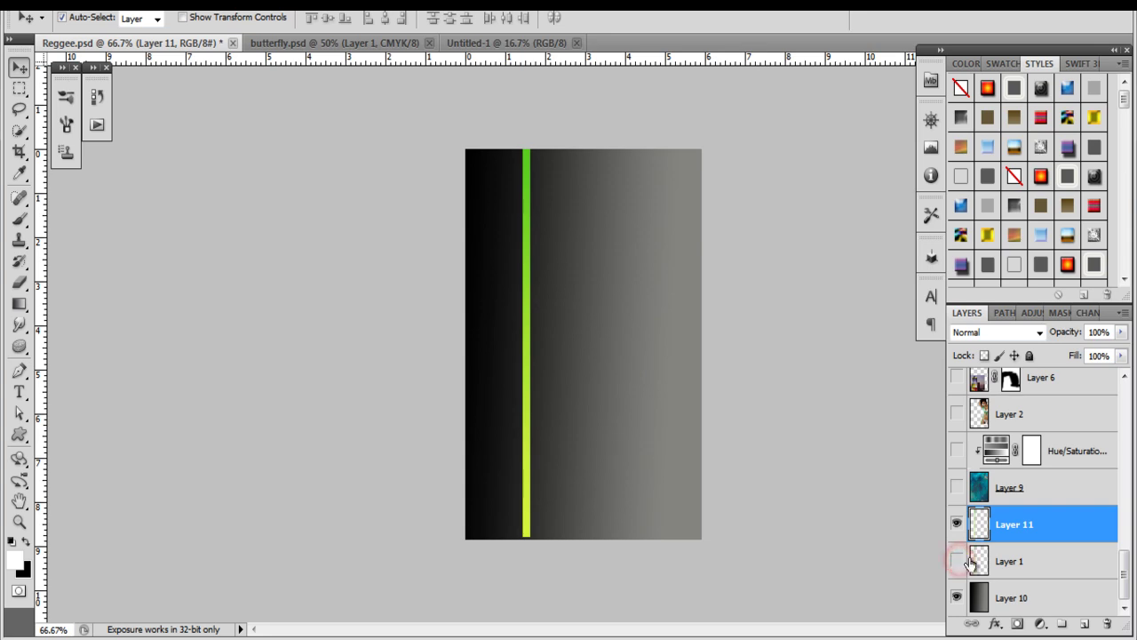
Drag Layer 1 to the trash, leaving Layer 11's bar over Layer 10's gradient
click(1079, 574)
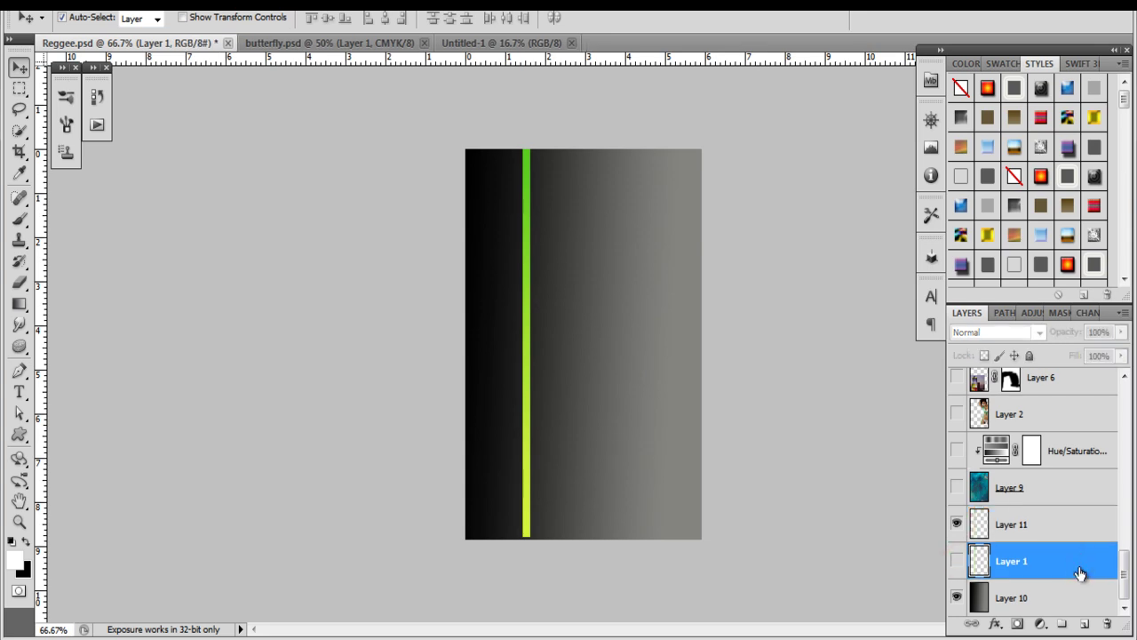
mouse_move(1078, 568)
mouse_down()
mouse_move(1078, 596)
mouse_move(1106, 625)
mouse_up()
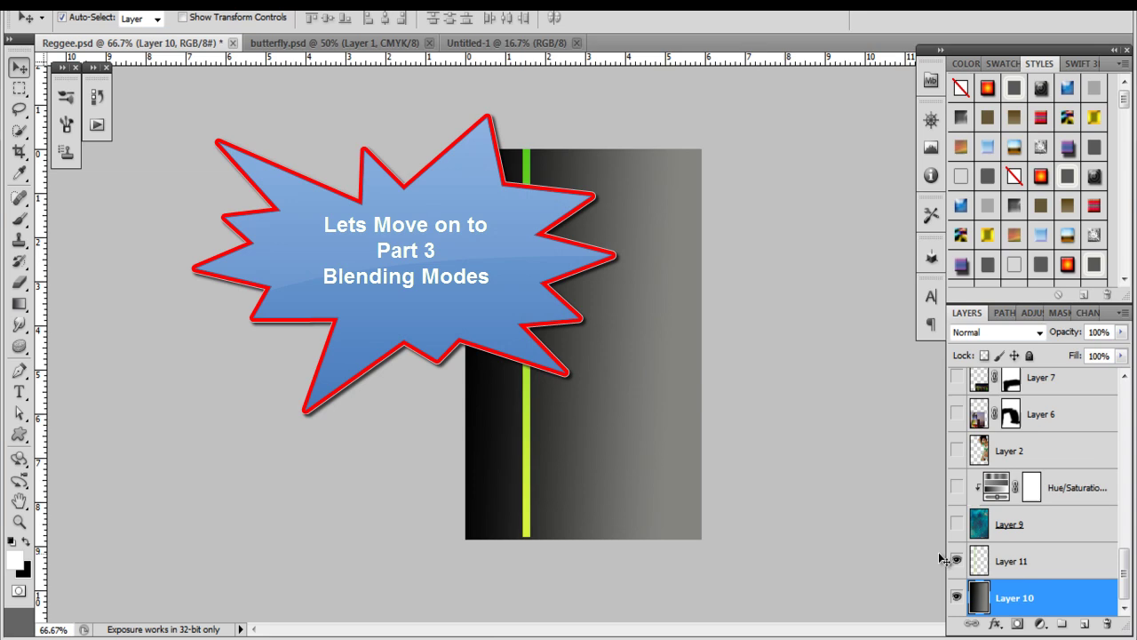